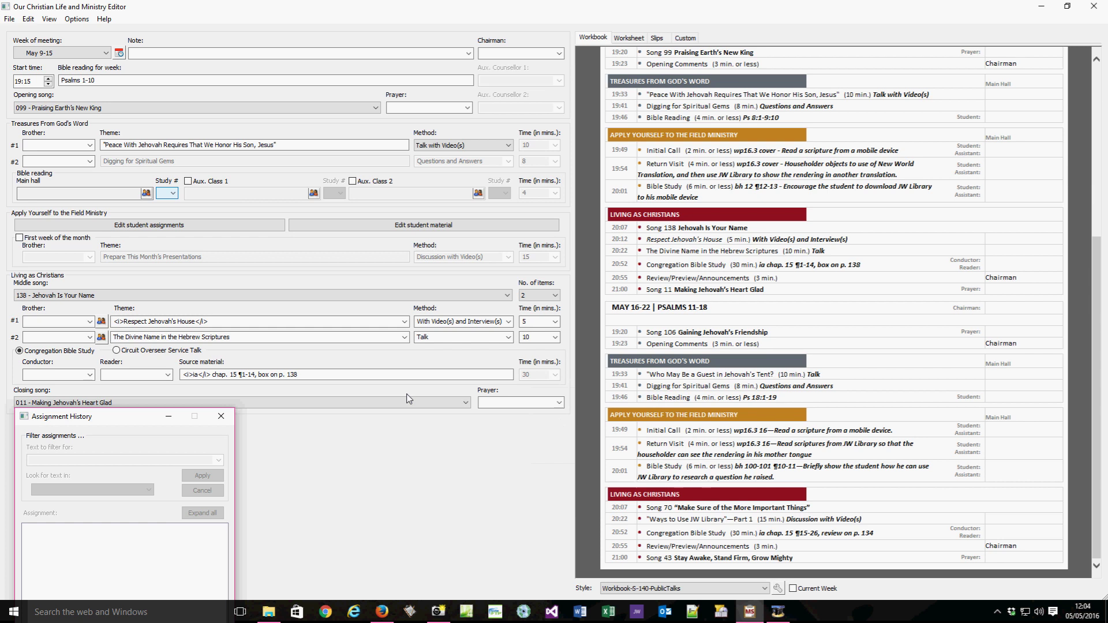
Switch to the Chairman's Worksheet with Current Week ticked, limiting it to May 9–15.
click(8, 23)
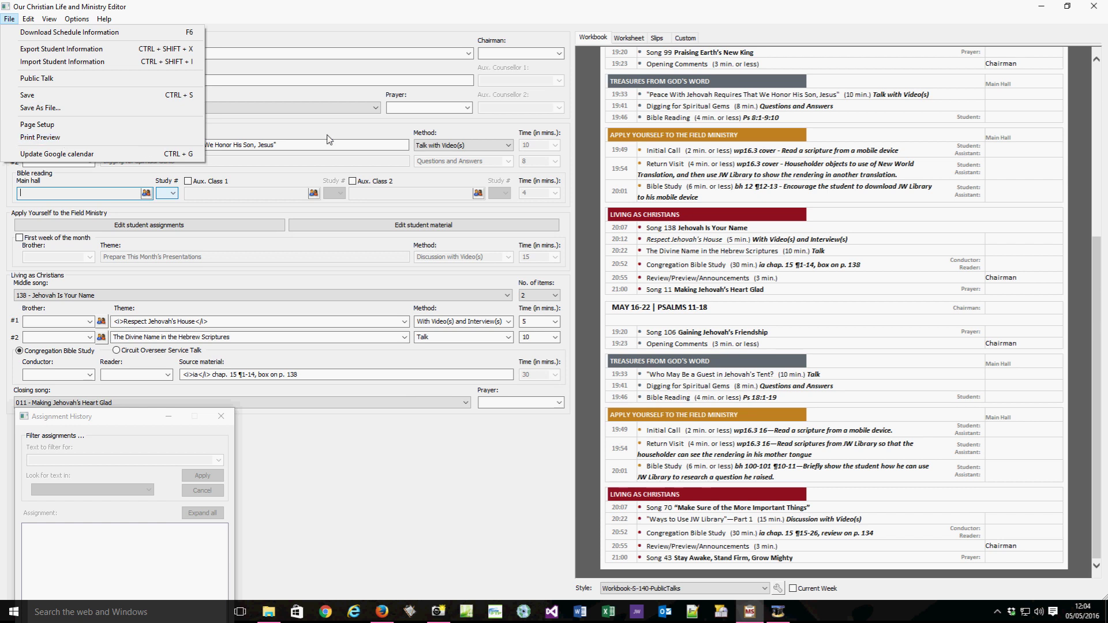
click(509, 455)
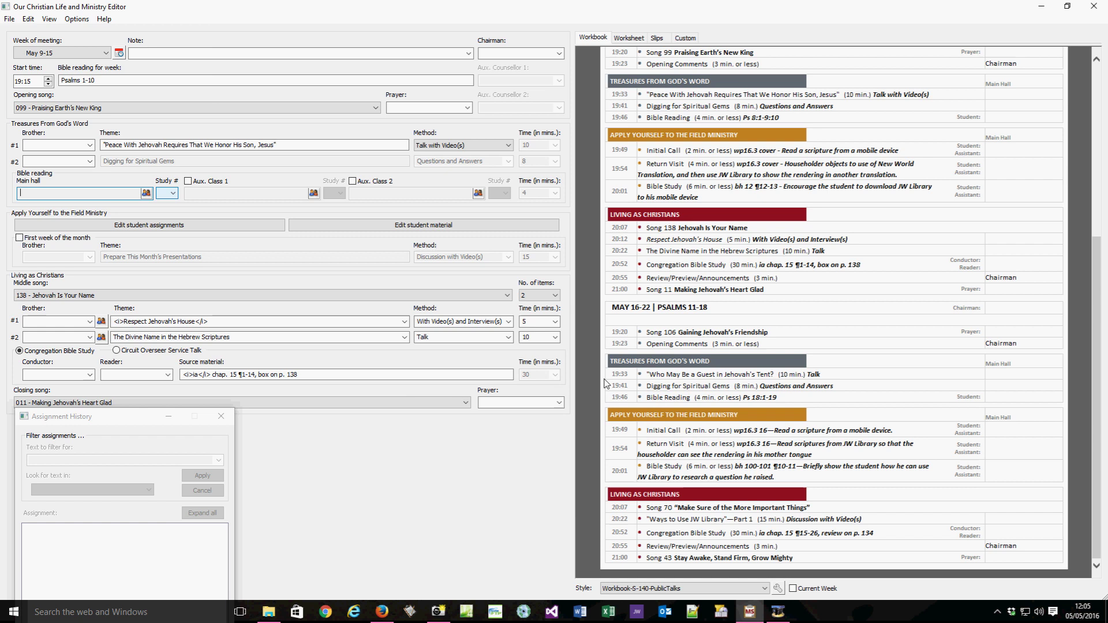
click(629, 40)
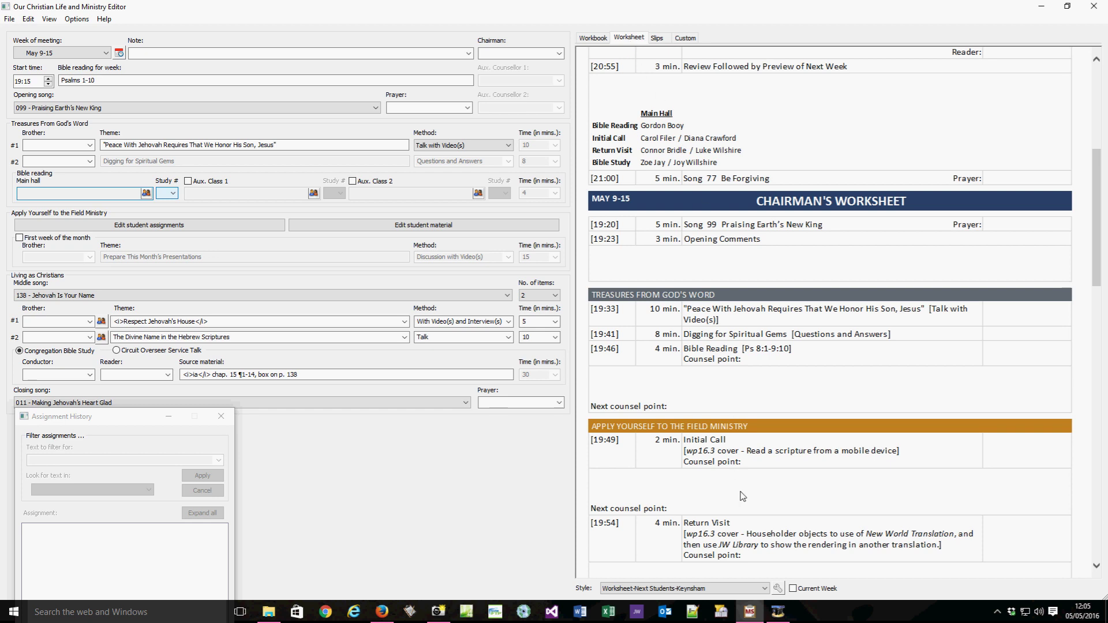
click(794, 589)
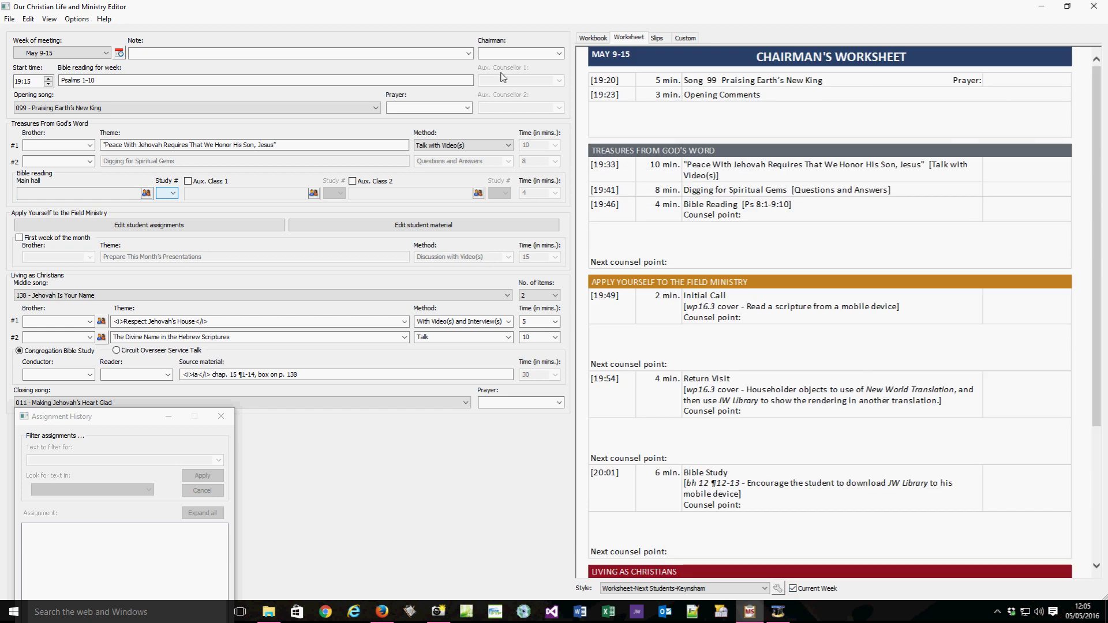
click(9, 19)
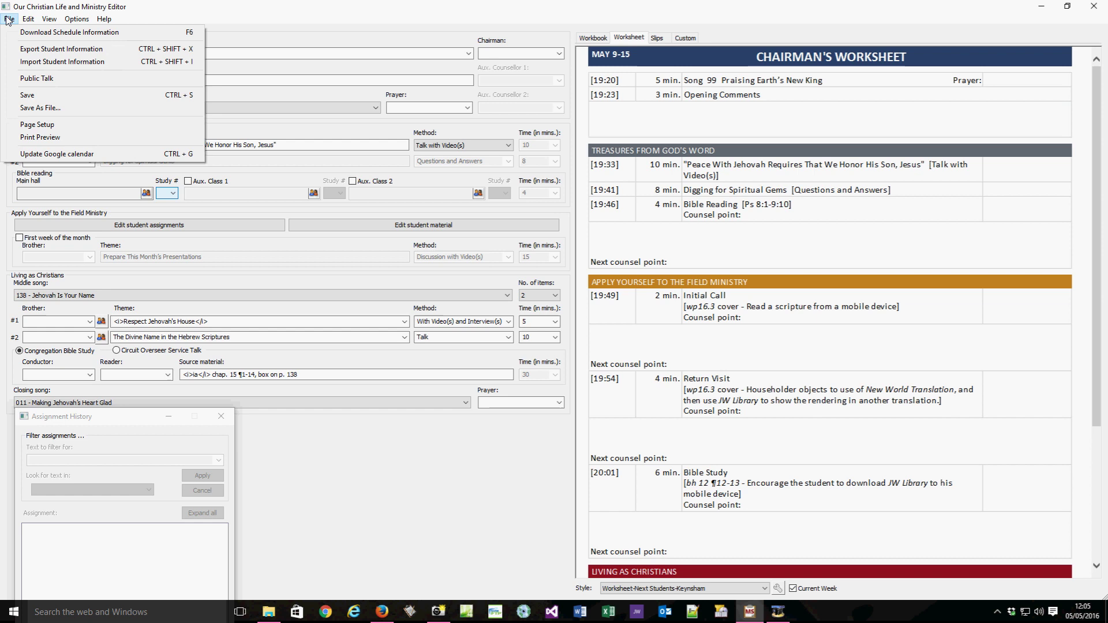
click(59, 138)
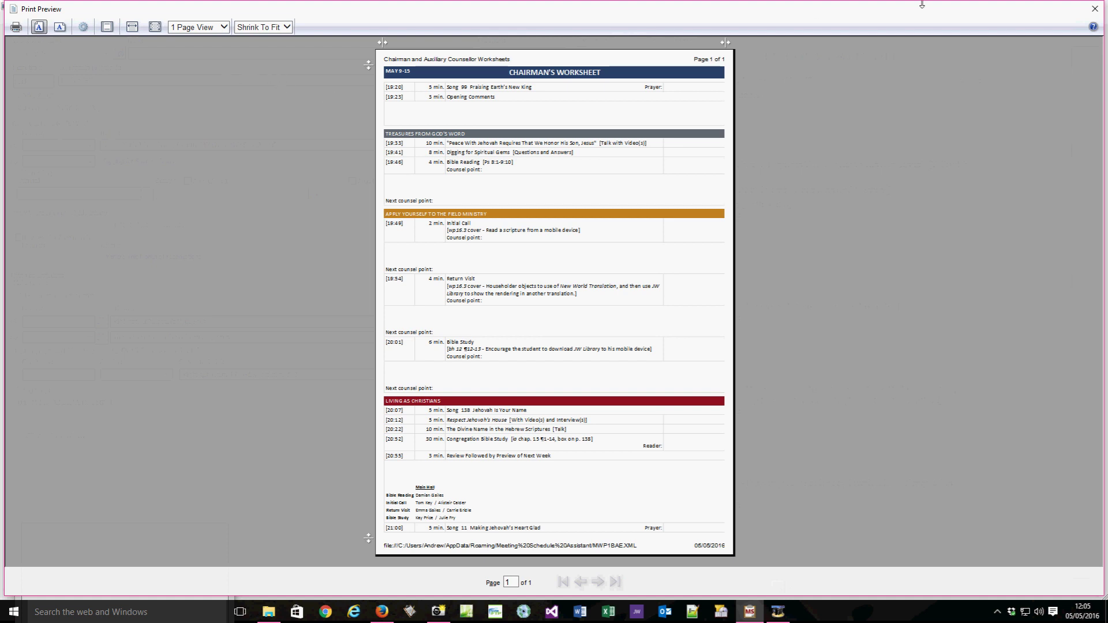
click(1094, 8)
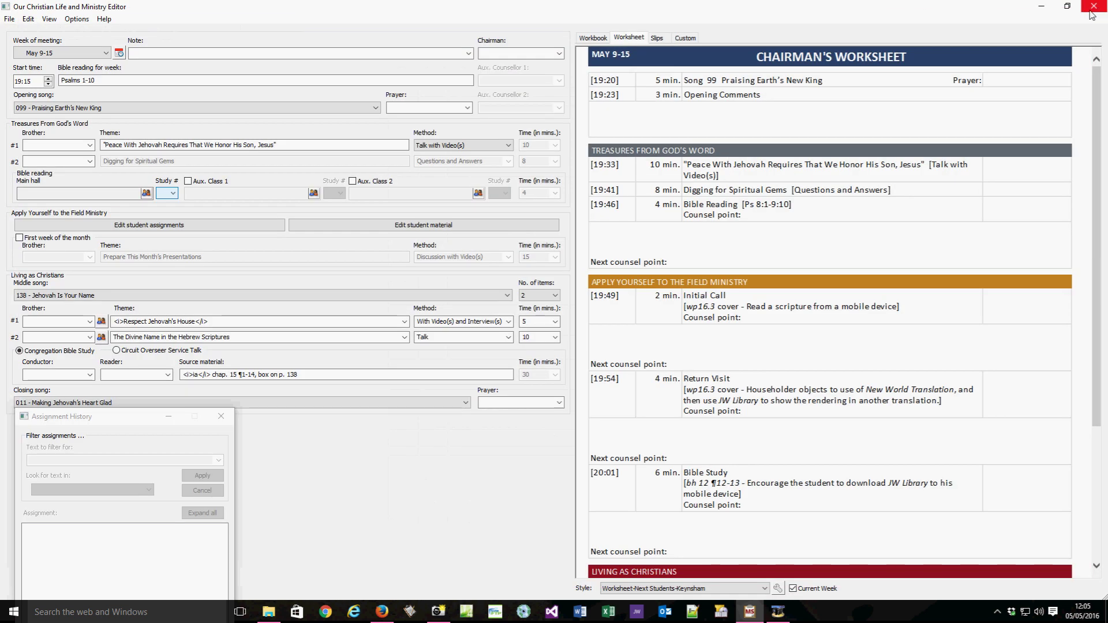
Open Print Preview of the Workbook schedule with Current Week off, covering May 2–15.
click(589, 39)
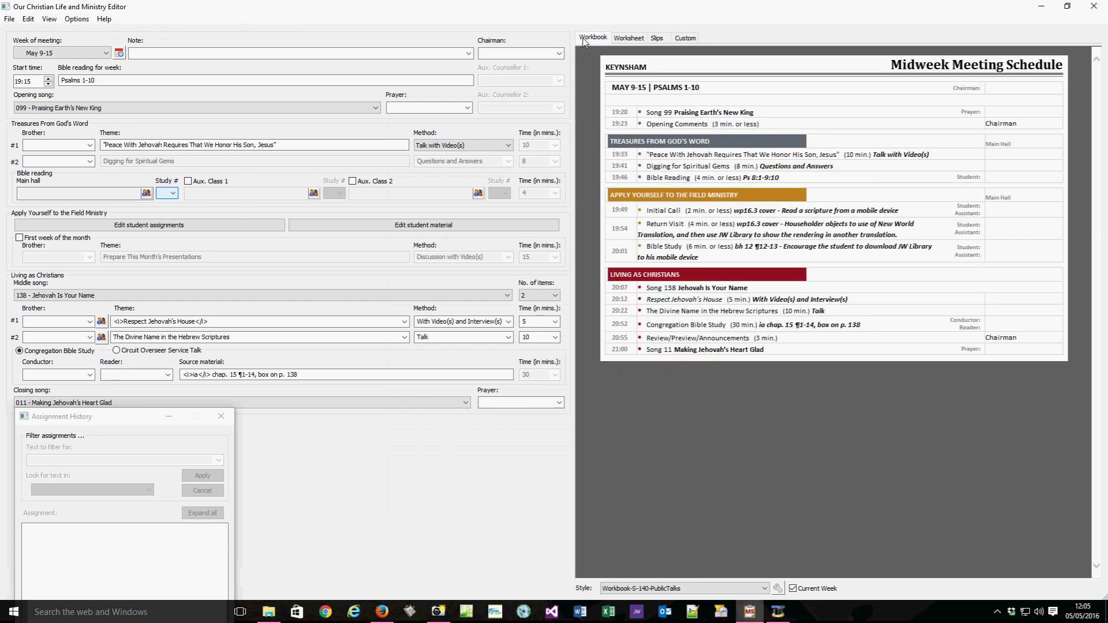
click(792, 588)
click(9, 19)
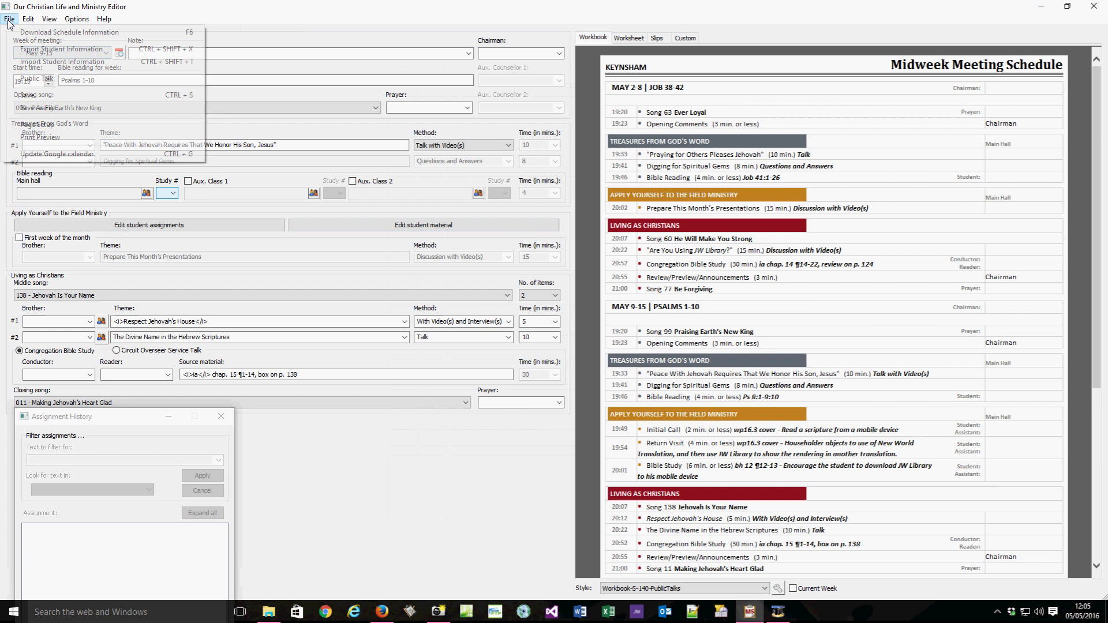
click(40, 137)
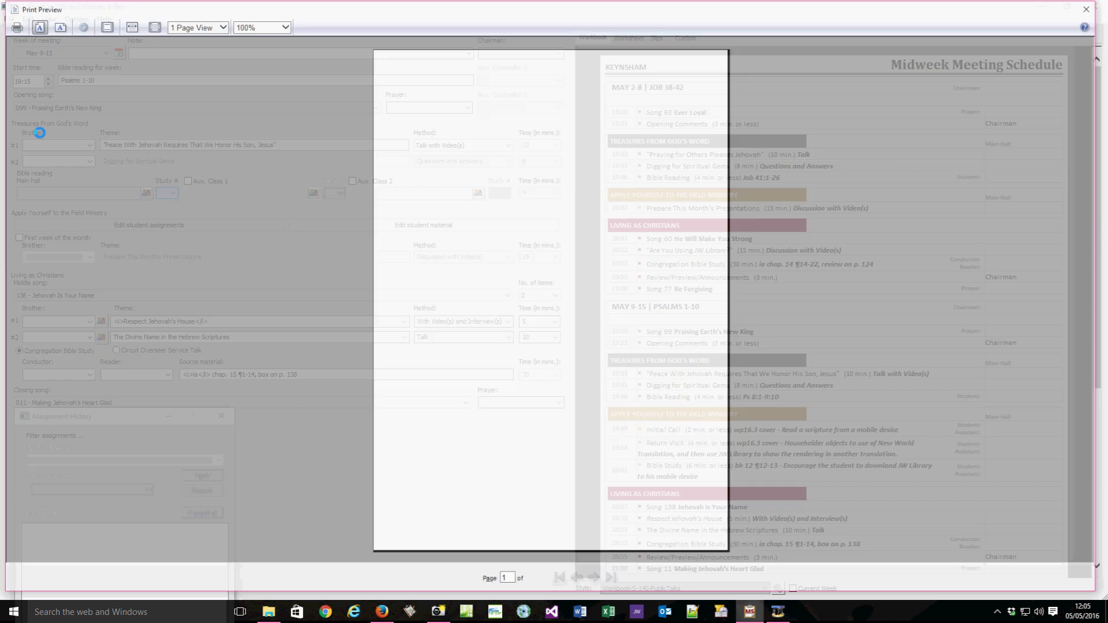